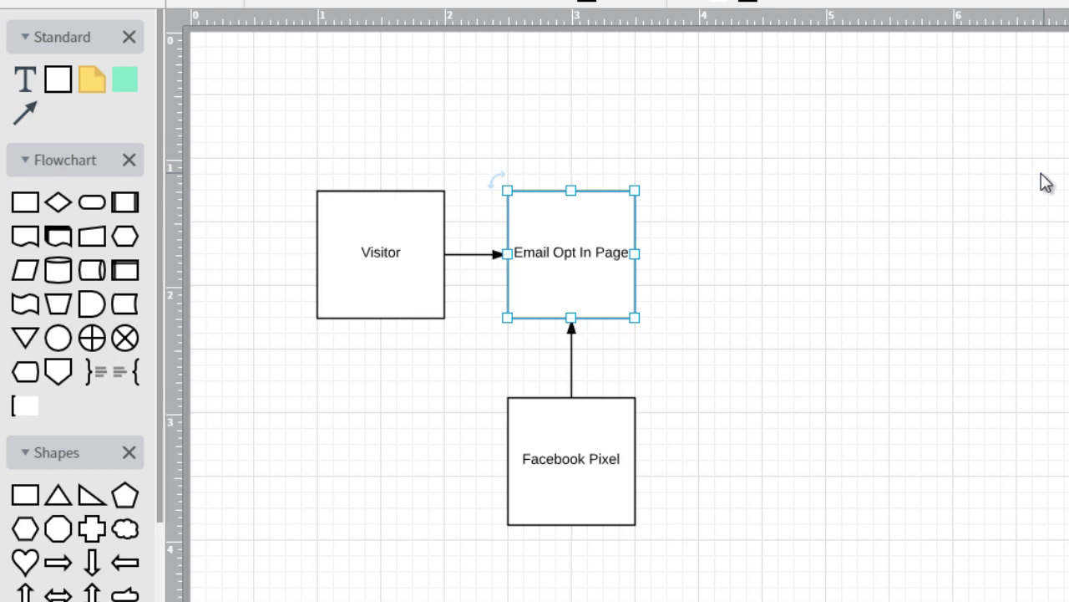
Relabel the Email Opt In Page box as "Blog Post".
{"action": "left_click", "coordinate": [799, 135]}
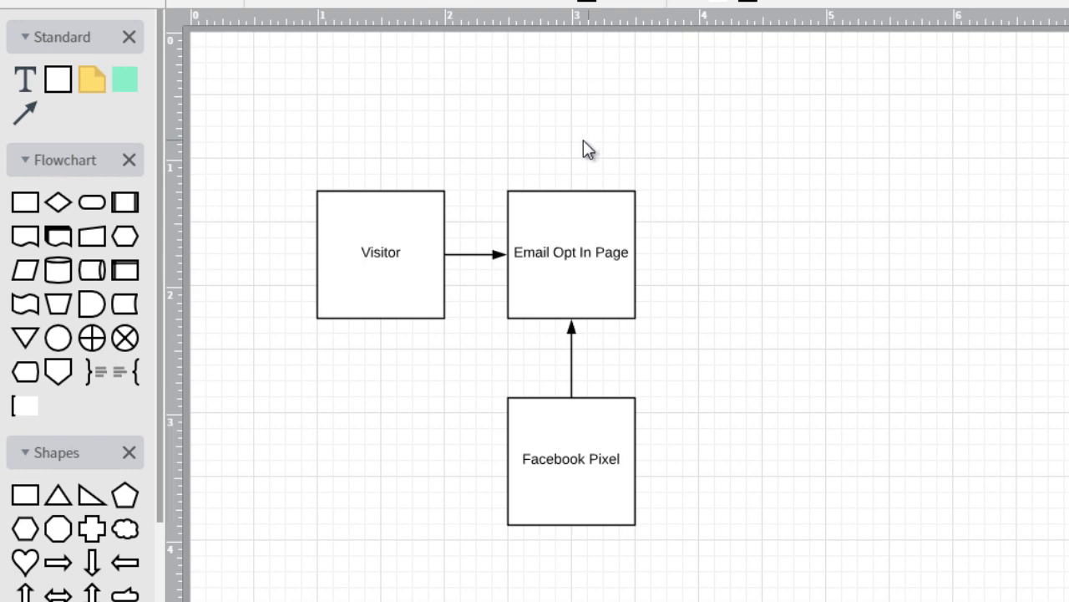
{"action": "left_click", "coordinate": [402, 227]}
{"action": "left_click", "coordinate": [403, 227]}
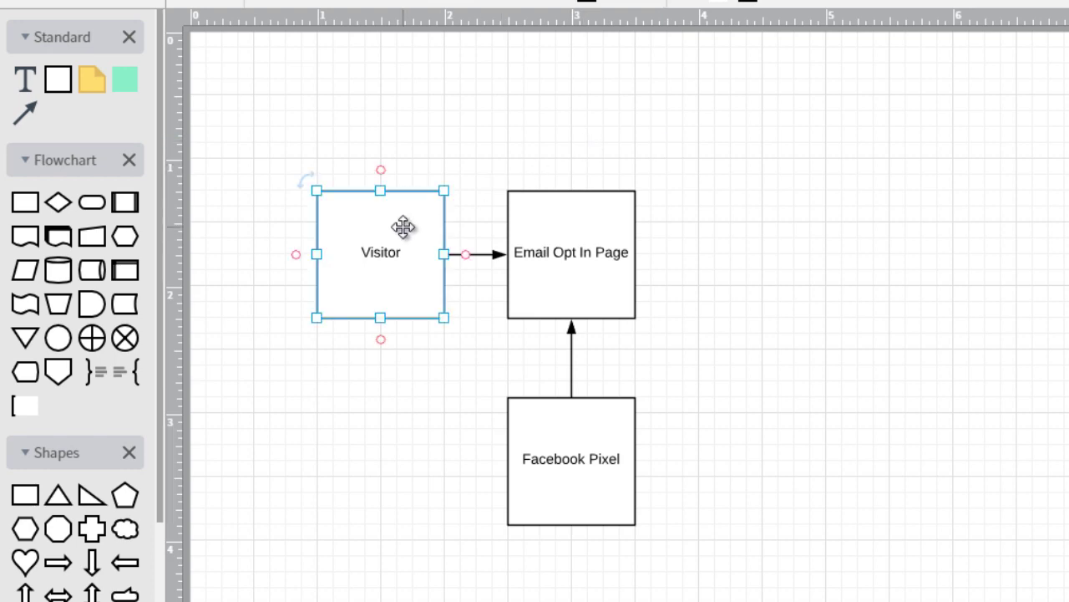
{"action": "left_click_drag", "start_coordinate": [576, 248], "coordinate": [579, 252]}
{"action": "double_click", "coordinate": [579, 251]}
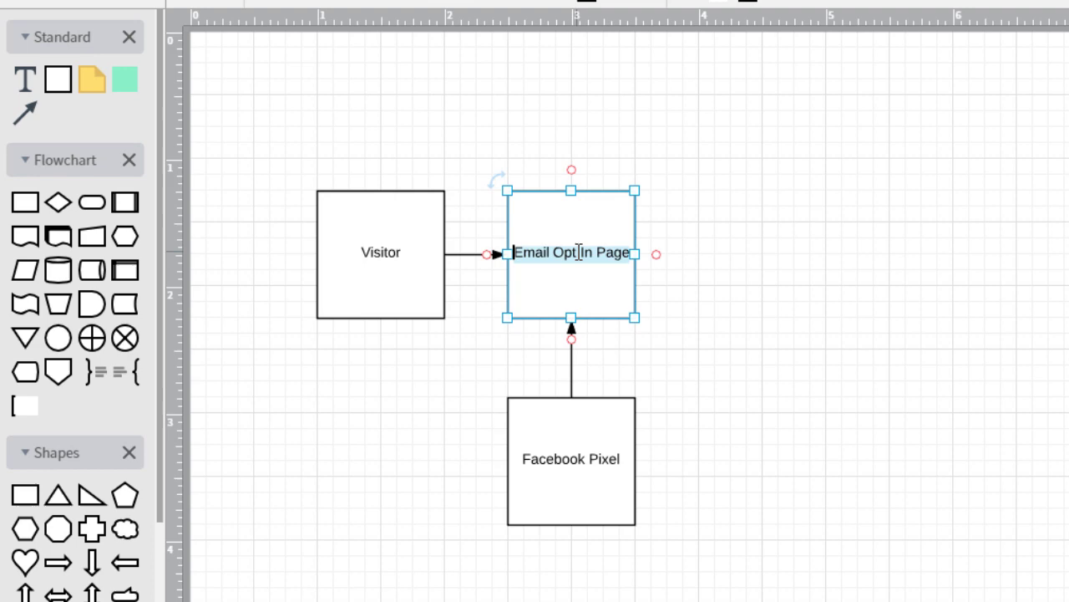
{"action": "key", "text": "BackSpace"}
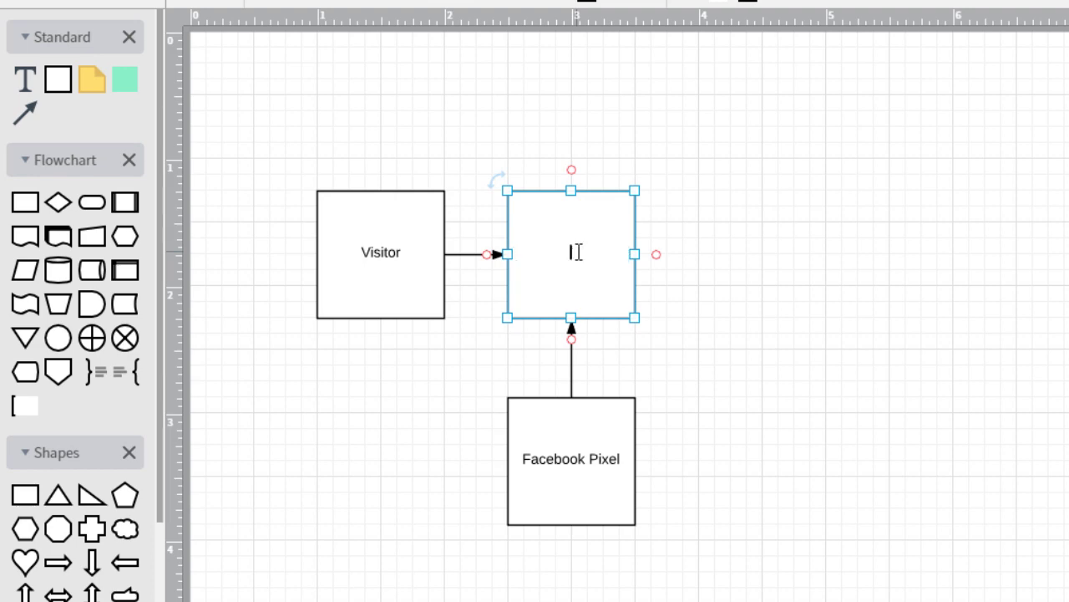
{"action": "type", "text": "Blog Post"}
{"action": "left_click", "coordinate": [682, 199]}
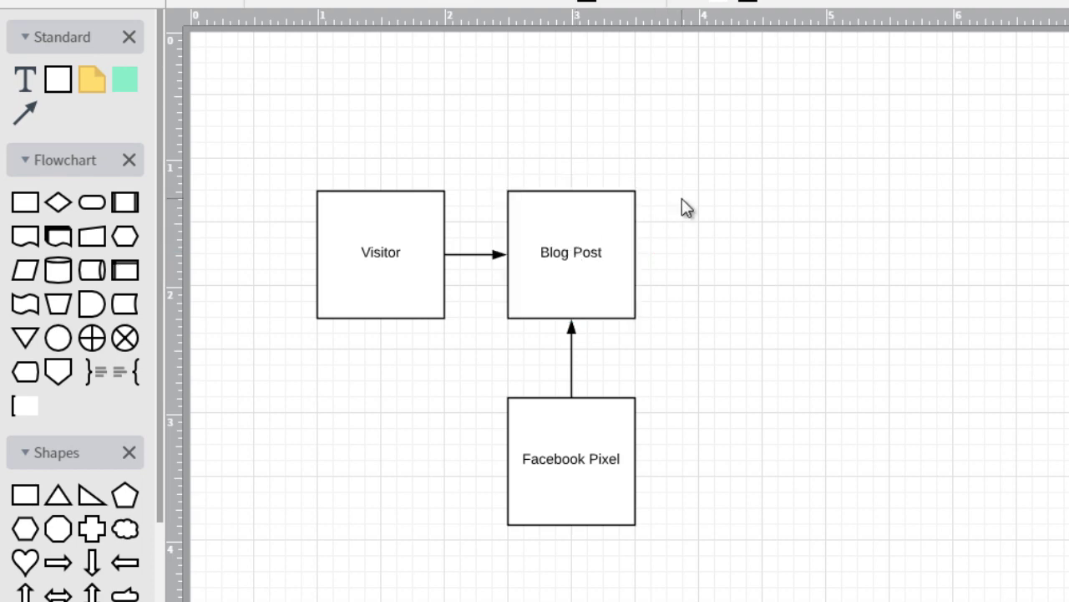
{"action": "left_click", "coordinate": [563, 229]}
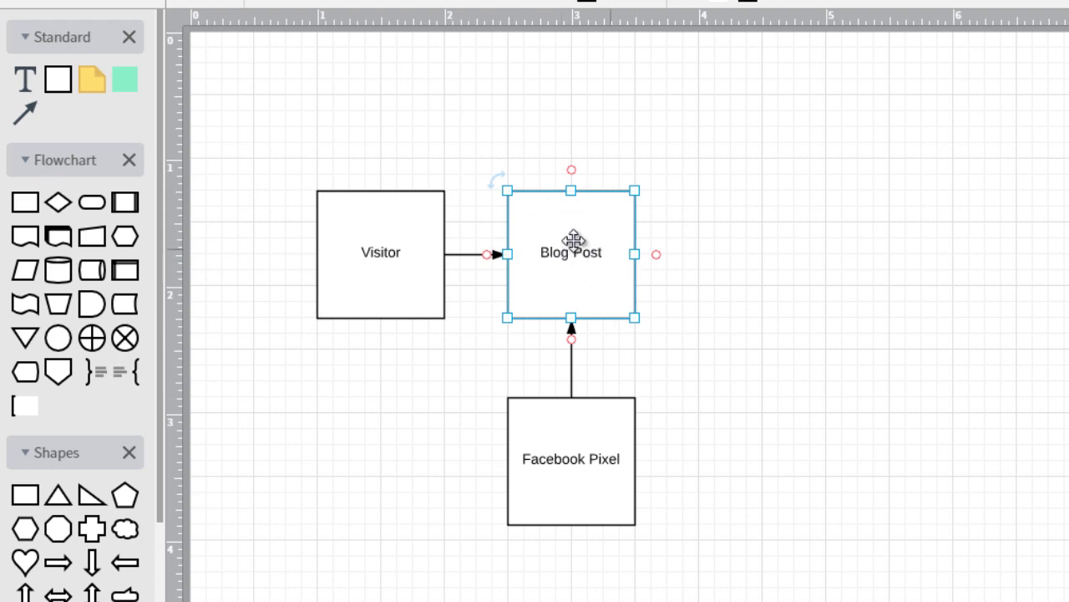
{"action": "left_click", "coordinate": [571, 446]}
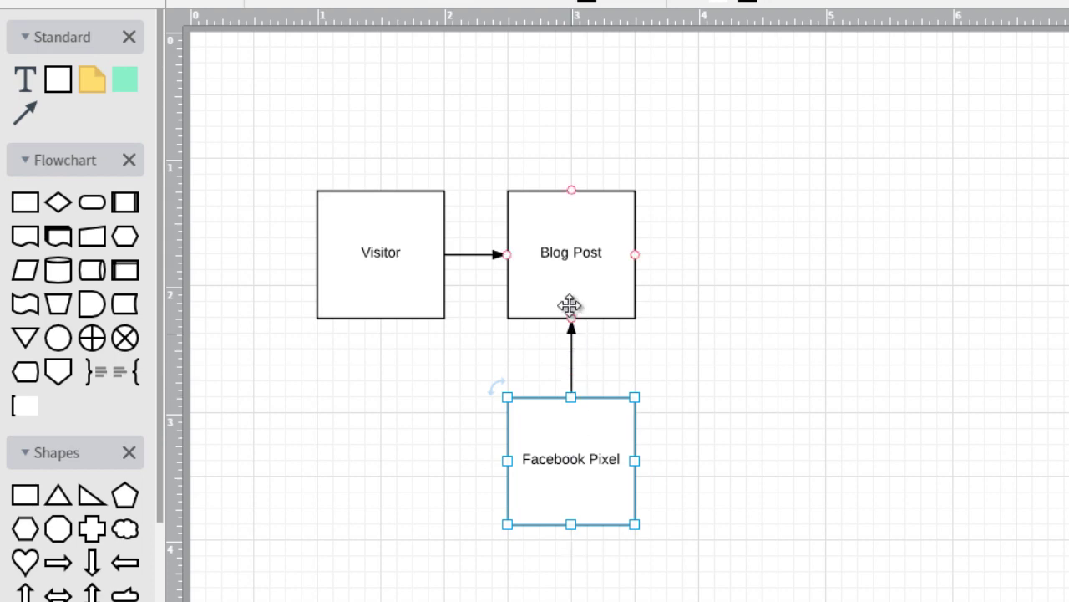
{"action": "left_click", "coordinate": [569, 259]}
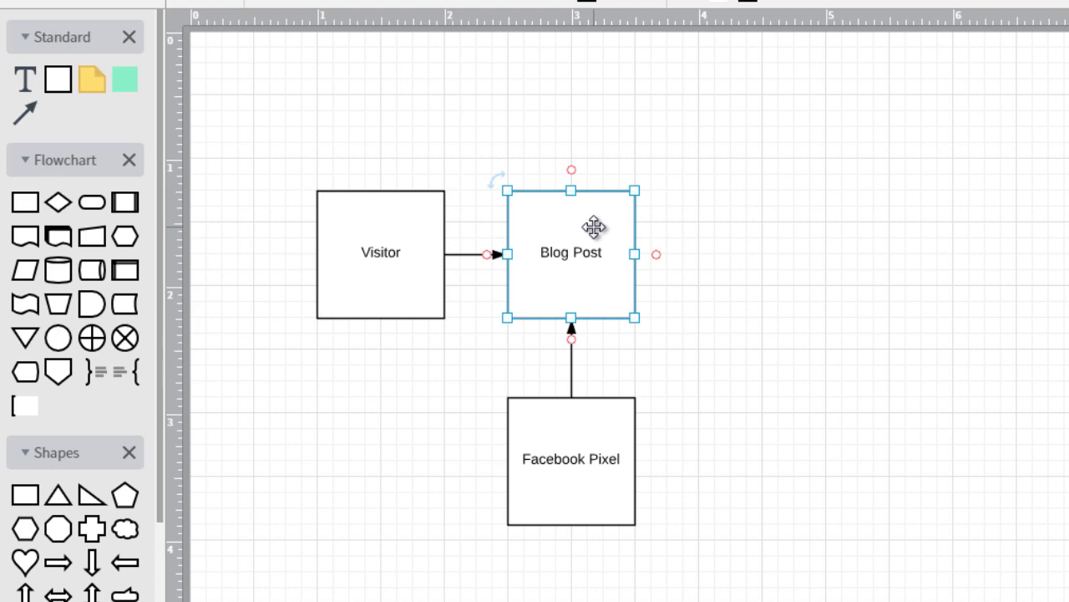
{"action": "left_click", "coordinate": [595, 245]}
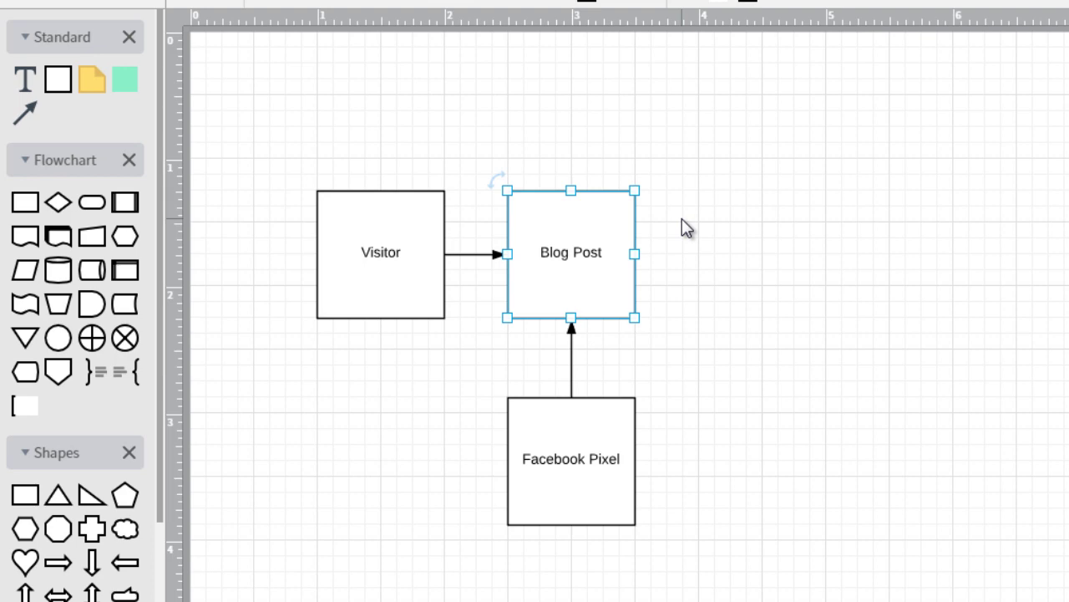
Duplicate the Facebook Pixel box and place the copy to its right in the same row.
{"action": "left_click", "coordinate": [592, 442]}
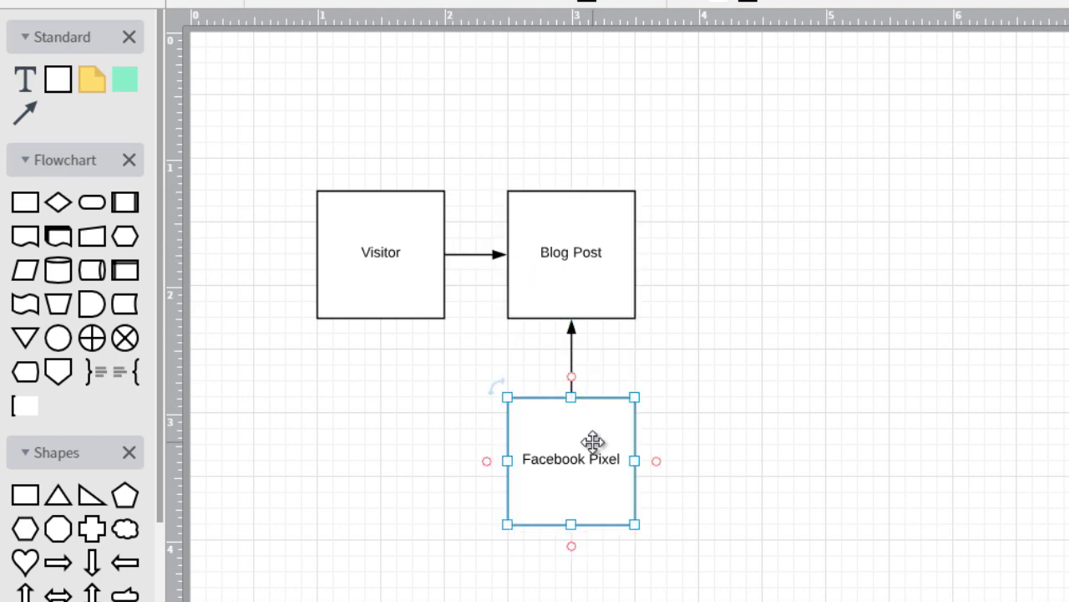
{"action": "key", "text": "ctrl+d"}
{"action": "left_click_drag", "start_coordinate": [593, 442], "coordinate": [796, 437]}
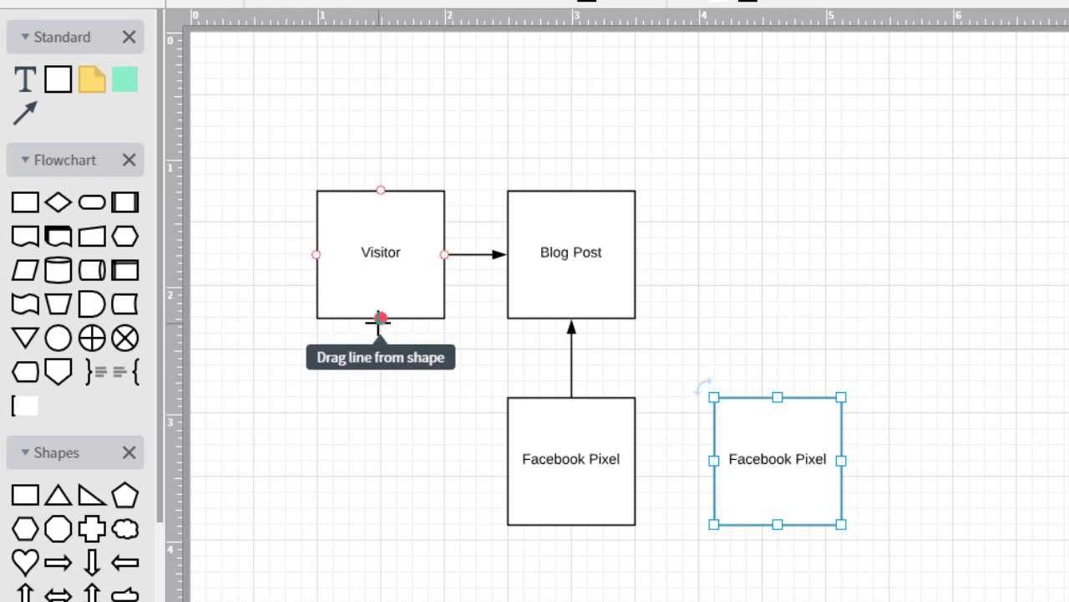
Draw an arrow from the bottom of the Visitor box to the copied box's underside and relabel the copy "Custom Audience".
{"action": "left_click_drag", "start_coordinate": [378, 318], "coordinate": [777, 416]}
{"action": "double_click", "coordinate": [771, 352]}
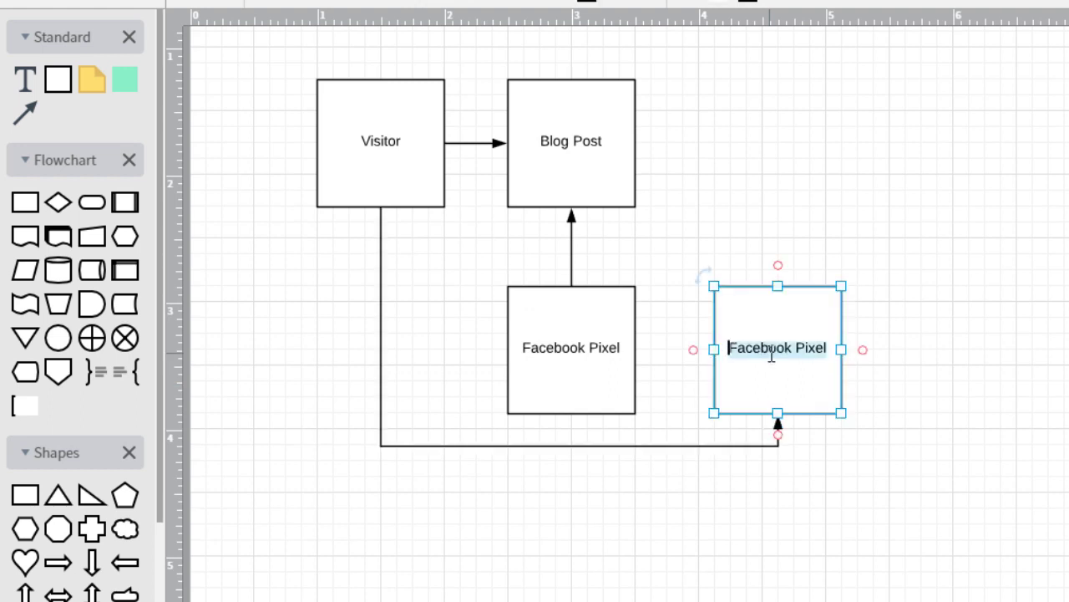
{"action": "type", "text": "Custom Audience"}
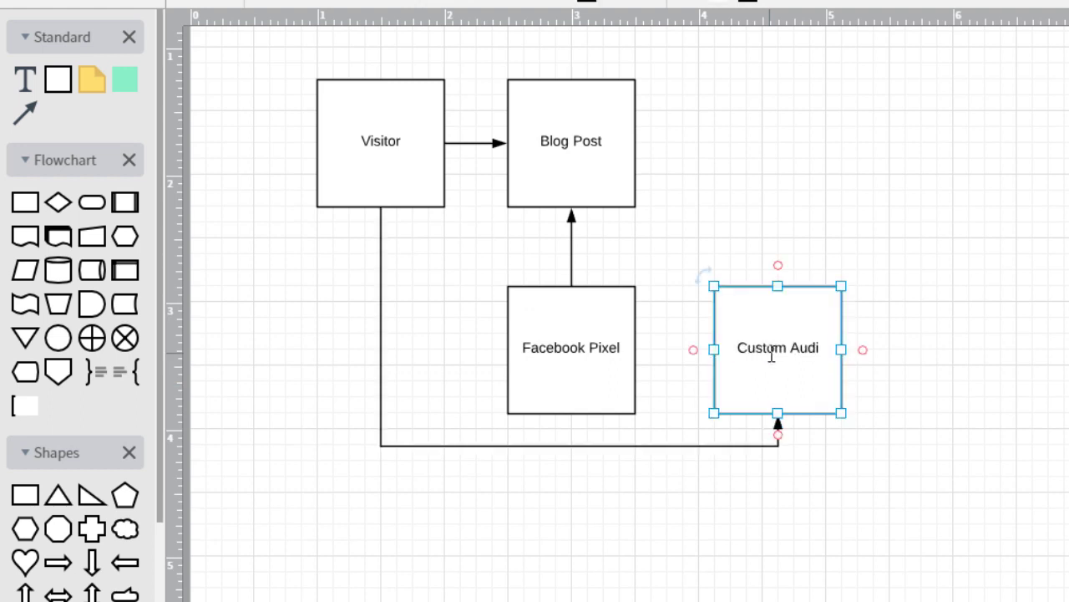
{"action": "left_click", "coordinate": [919, 316]}
Duplicate the Custom Audience box directly above it, in line with Blog Post, and label the copy "Facebook Ad".
{"action": "left_click", "coordinate": [788, 349]}
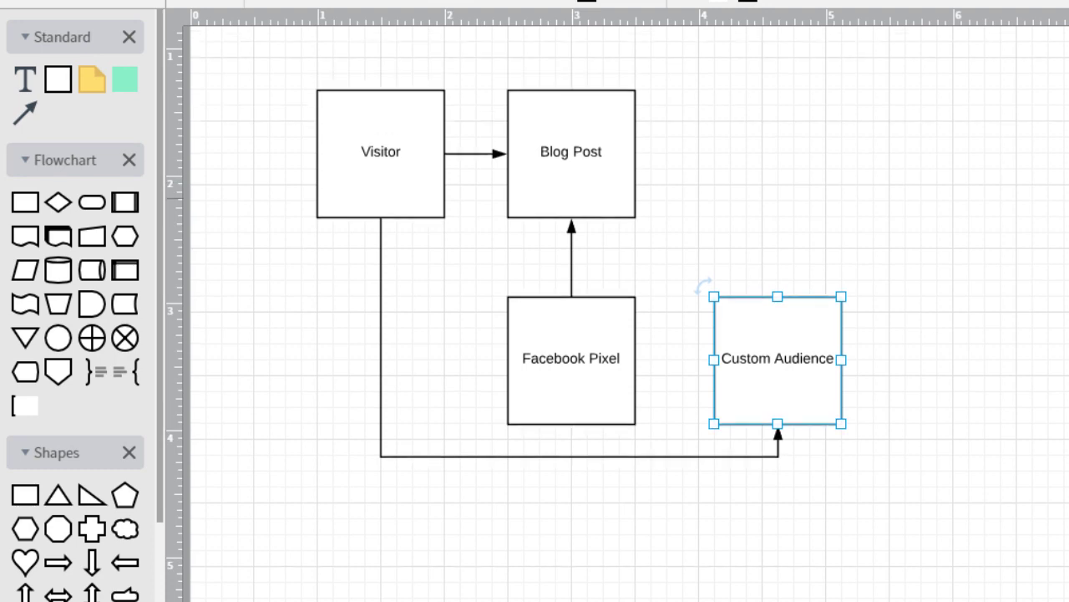
{"action": "scroll", "coordinate": [741, 379], "scroll_direction": "up", "scroll_amount": 3}
{"action": "scroll", "coordinate": [741, 379], "scroll_direction": "down", "scroll_amount": 2}
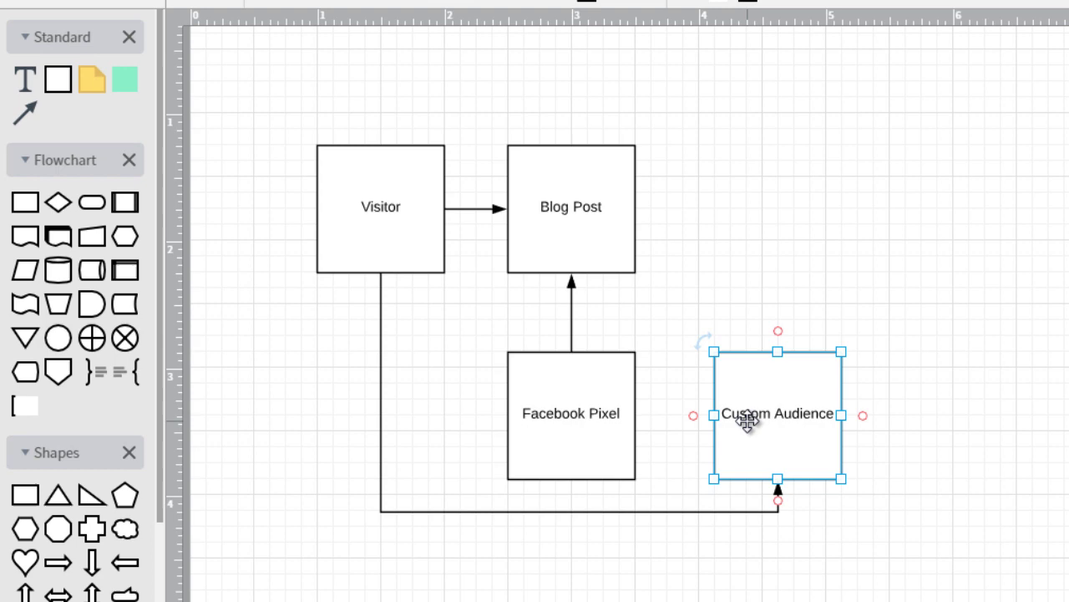
{"action": "left_click_drag", "start_coordinate": [746, 422], "coordinate": [785, 207]}
{"action": "double_click", "coordinate": [785, 207]}
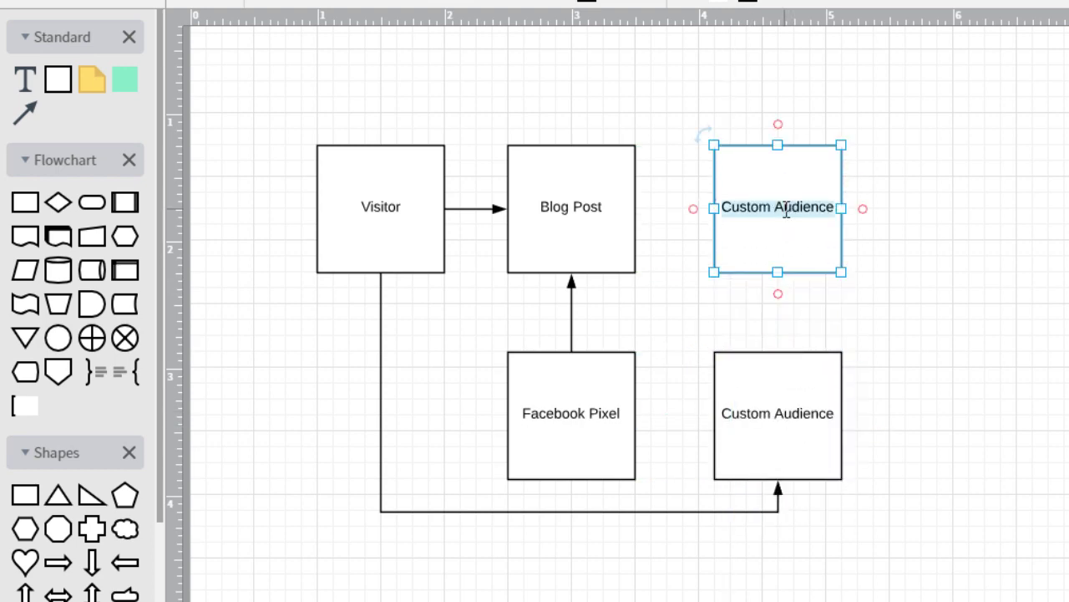
{"action": "type", "text": "Facebook Ad"}
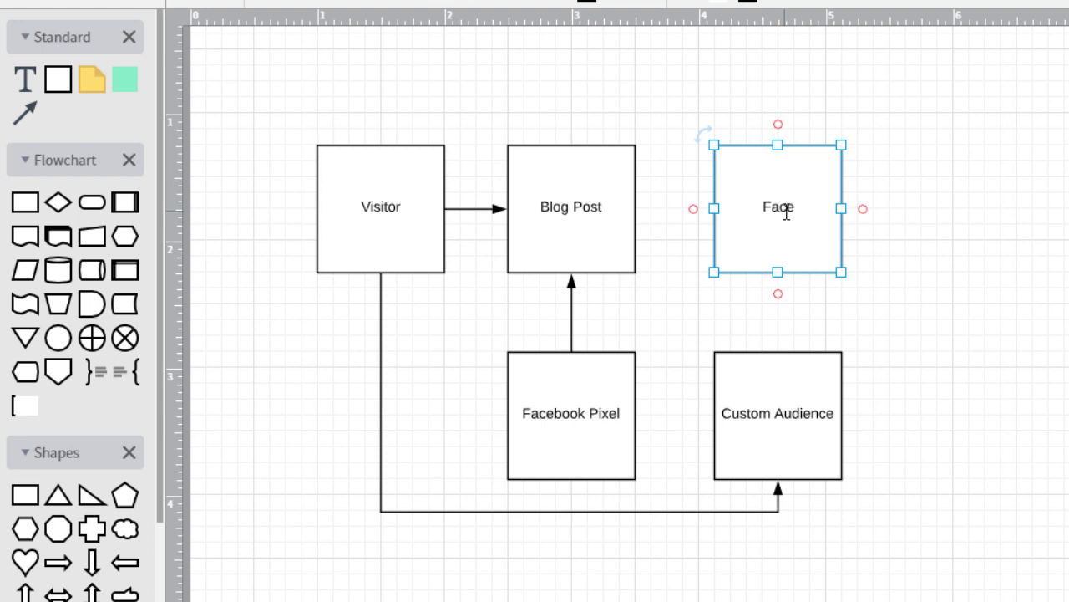
{"action": "left_click", "coordinate": [931, 215]}
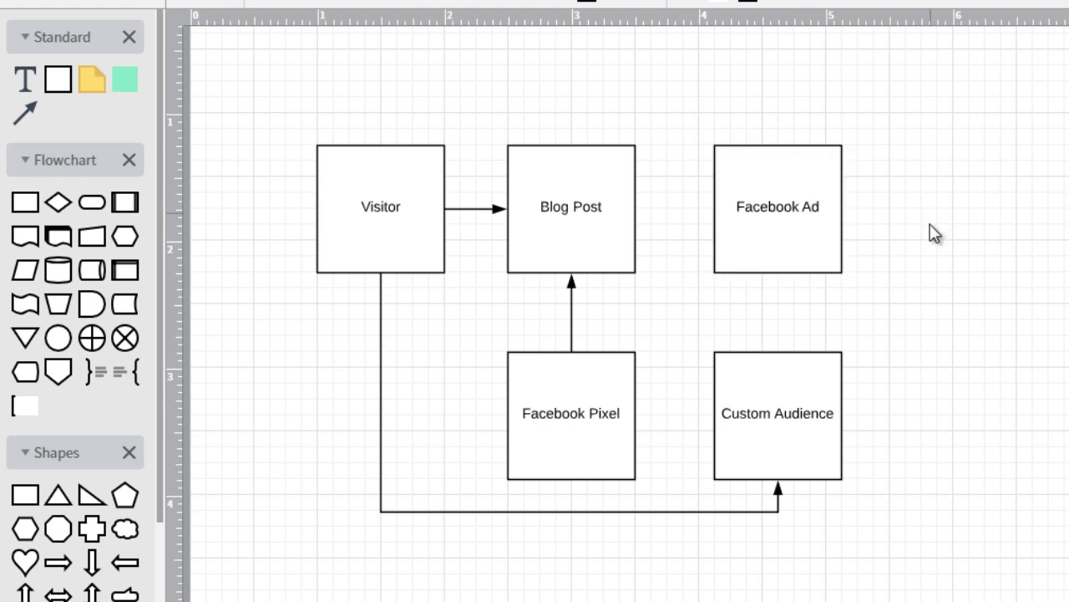
Connect the Facebook Ad box to the Custom Audience box with an arrow pointing down to Custom Audience.
{"action": "left_click", "coordinate": [757, 380]}
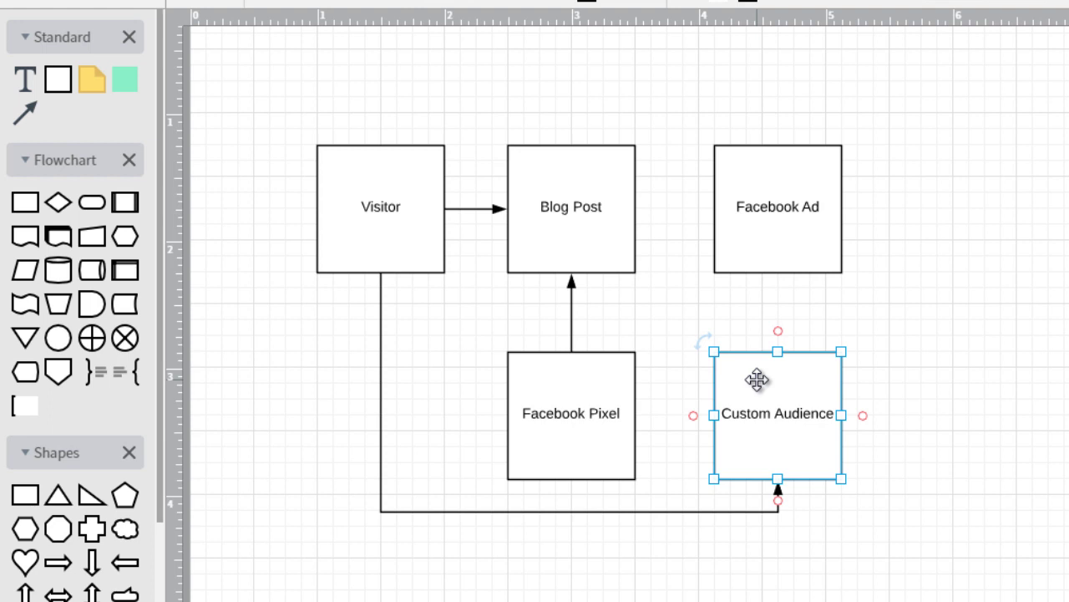
{"action": "left_click", "coordinate": [889, 353]}
{"action": "left_click_drag", "start_coordinate": [783, 351], "coordinate": [776, 272]}
{"action": "left_click_drag", "start_coordinate": [783, 324], "coordinate": [777, 351]}
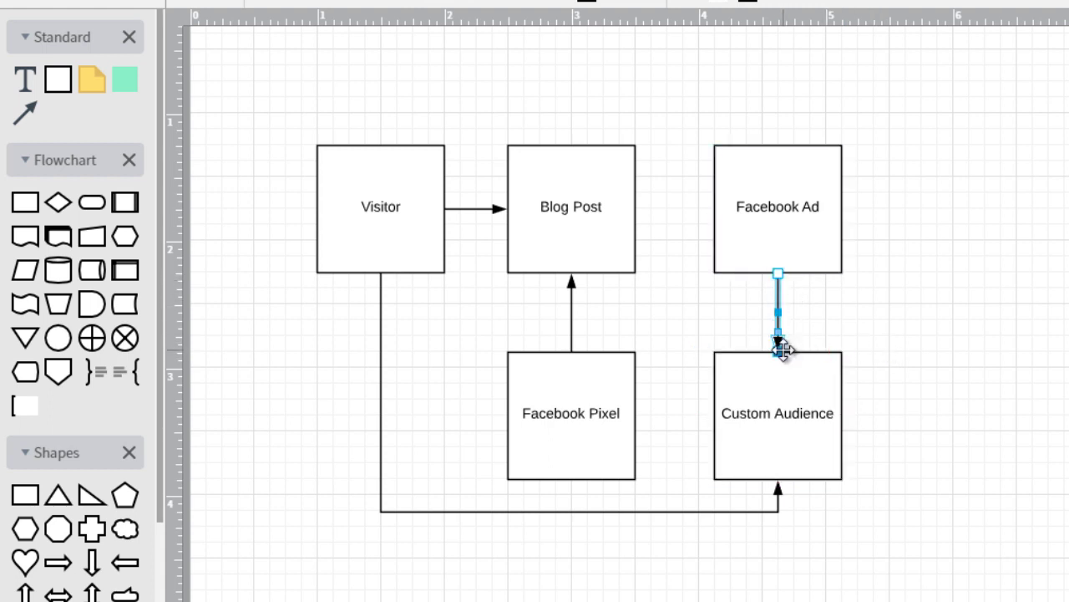
{"action": "left_click", "coordinate": [791, 251]}
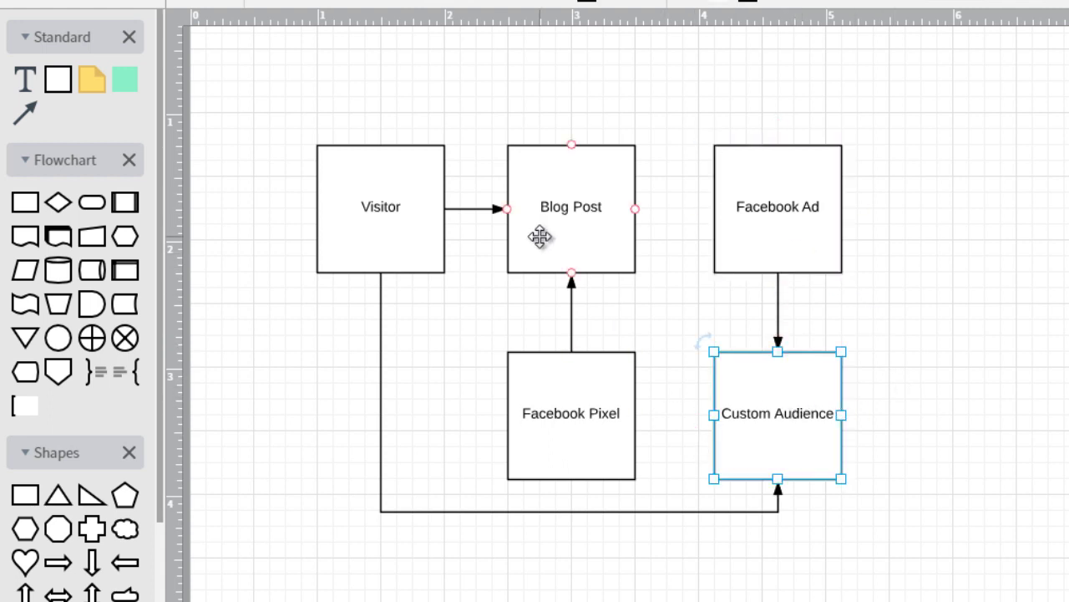
{"action": "left_click", "coordinate": [882, 177]}
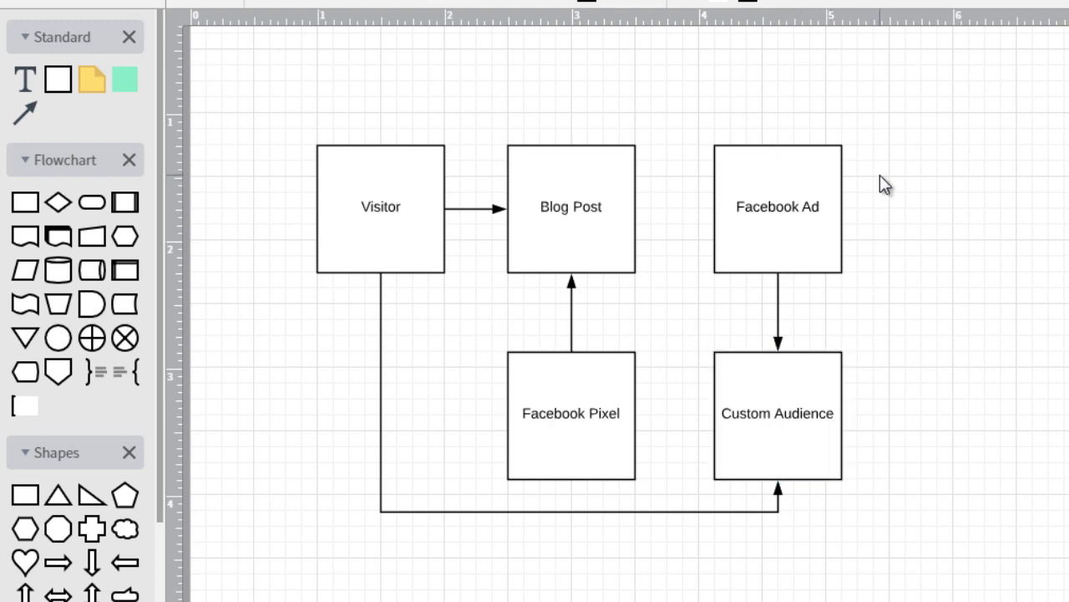
Review the flow from Visitor through Blog Post and Facebook Pixel to the Custom Audience and Facebook Ad boxes.
{"action": "left_click", "coordinate": [409, 231]}
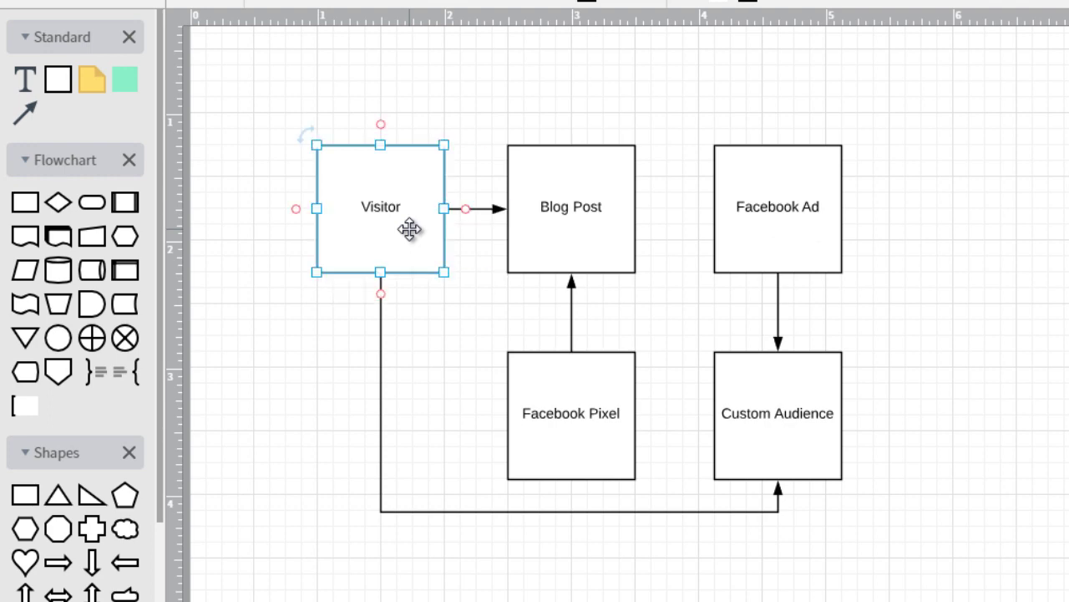
{"action": "left_click", "coordinate": [576, 212]}
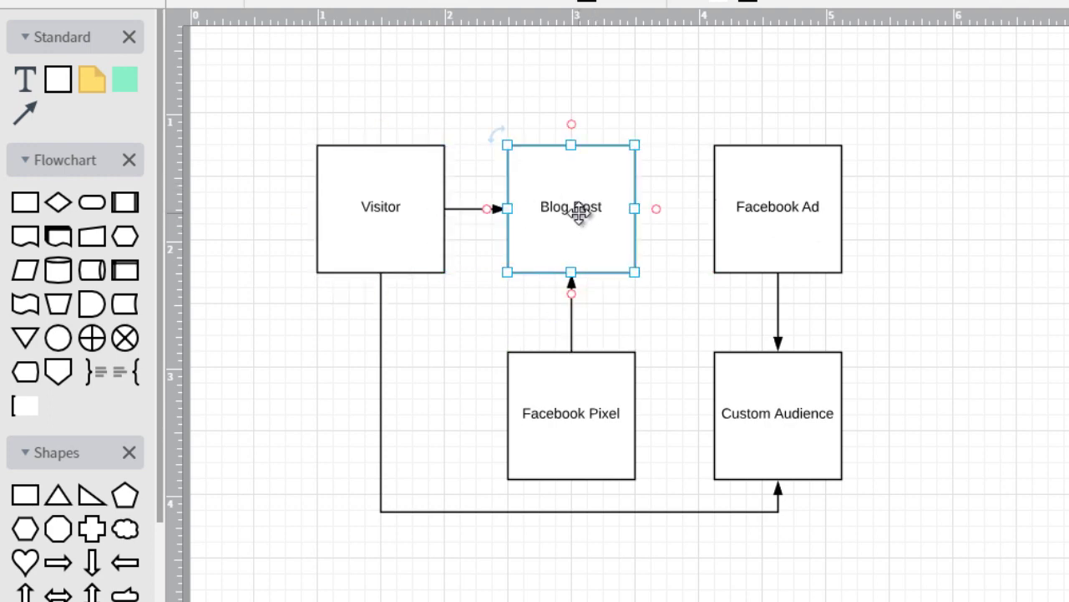
{"action": "left_click", "coordinate": [590, 378]}
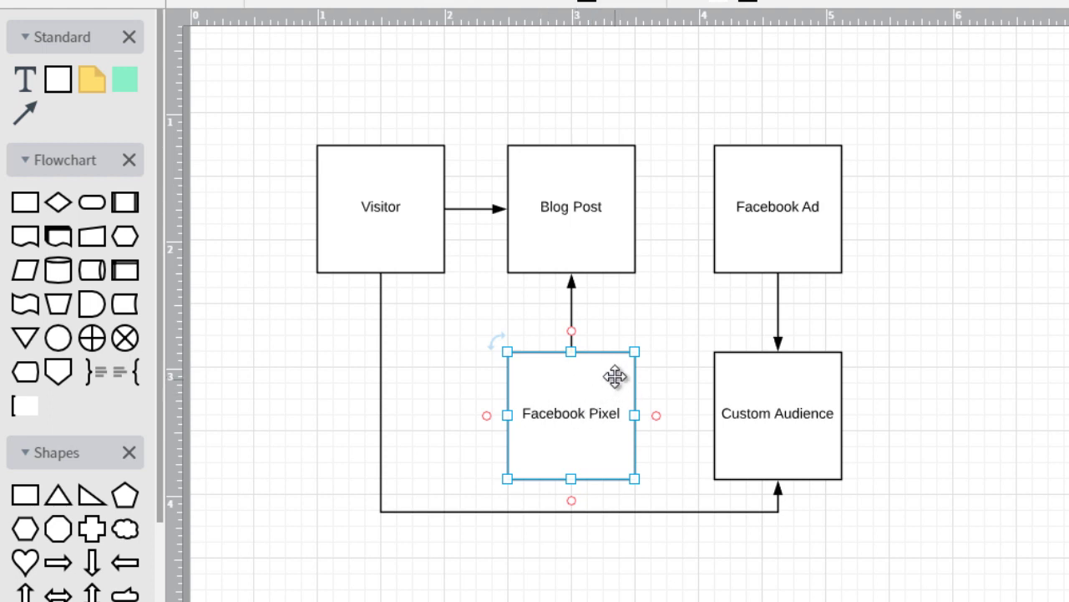
{"action": "left_click", "coordinate": [558, 187]}
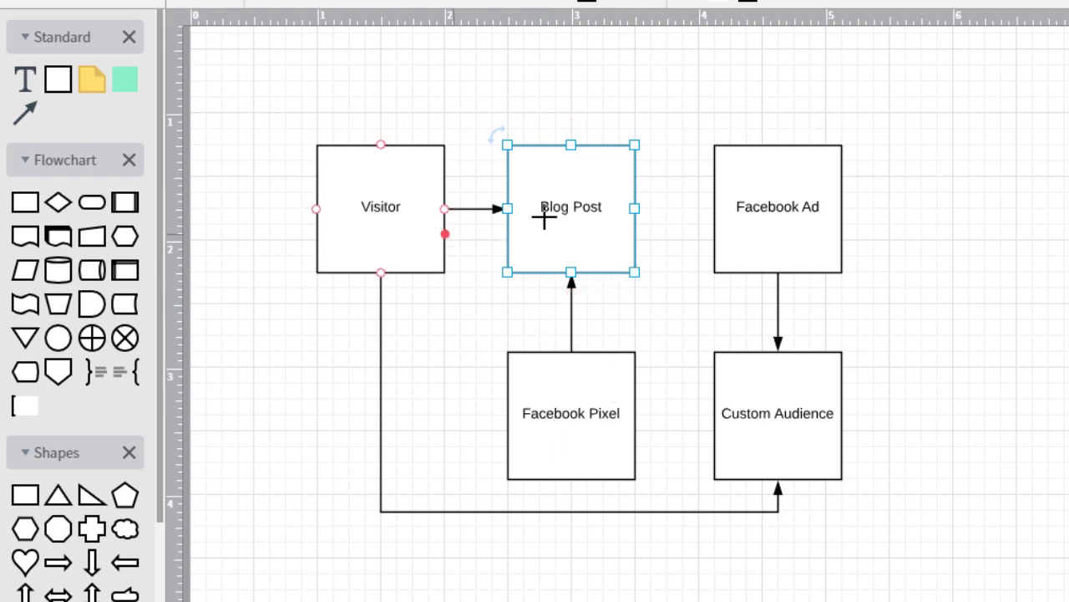
{"action": "left_click", "coordinate": [790, 407]}
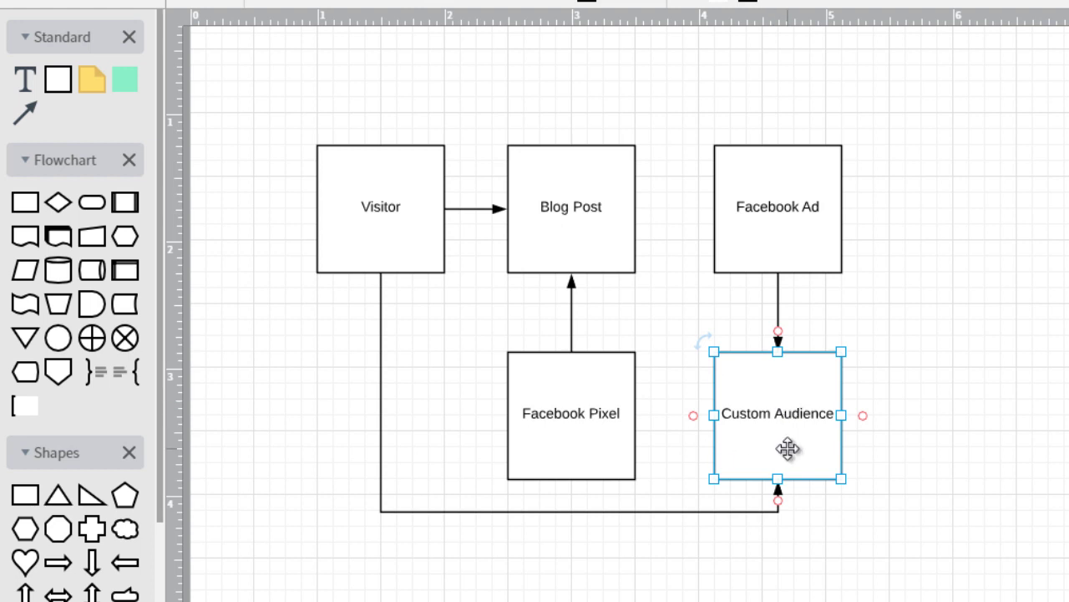
{"action": "left_click", "coordinate": [788, 242]}
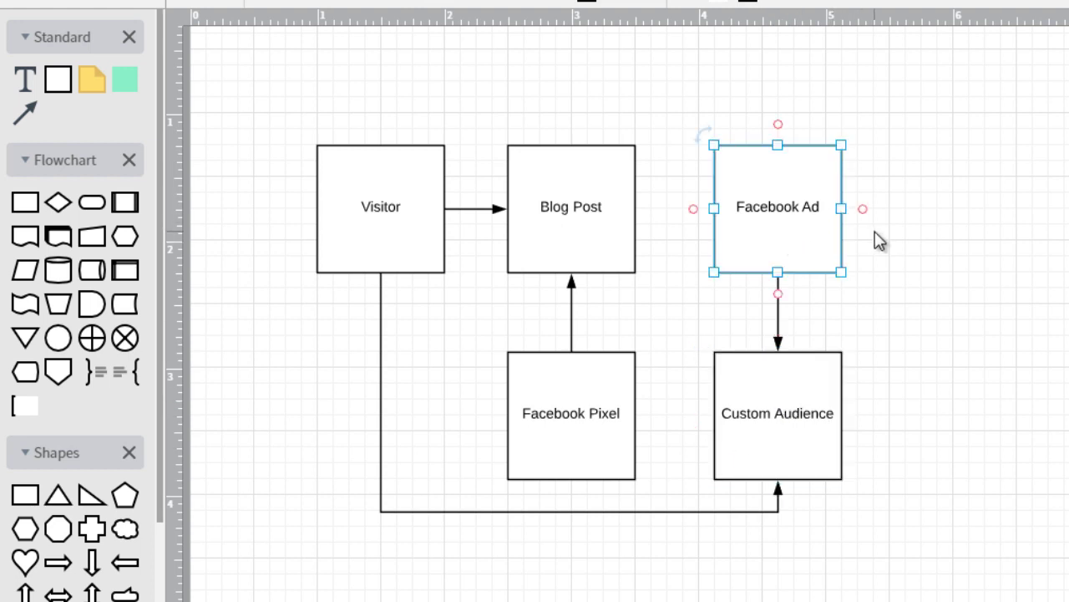
{"action": "left_click", "coordinate": [798, 399]}
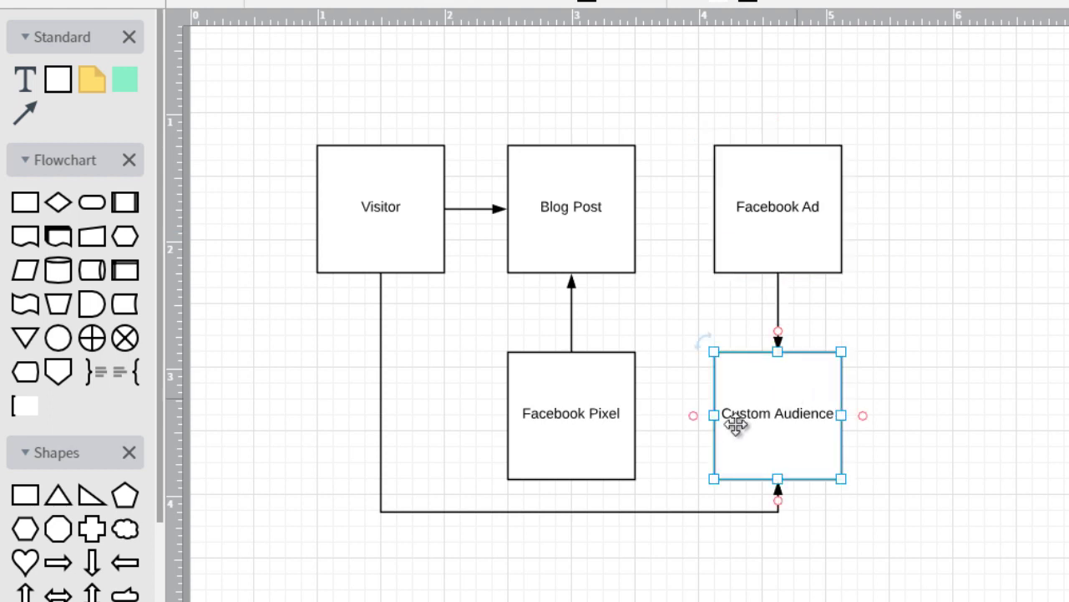
{"action": "left_click", "coordinate": [915, 289]}
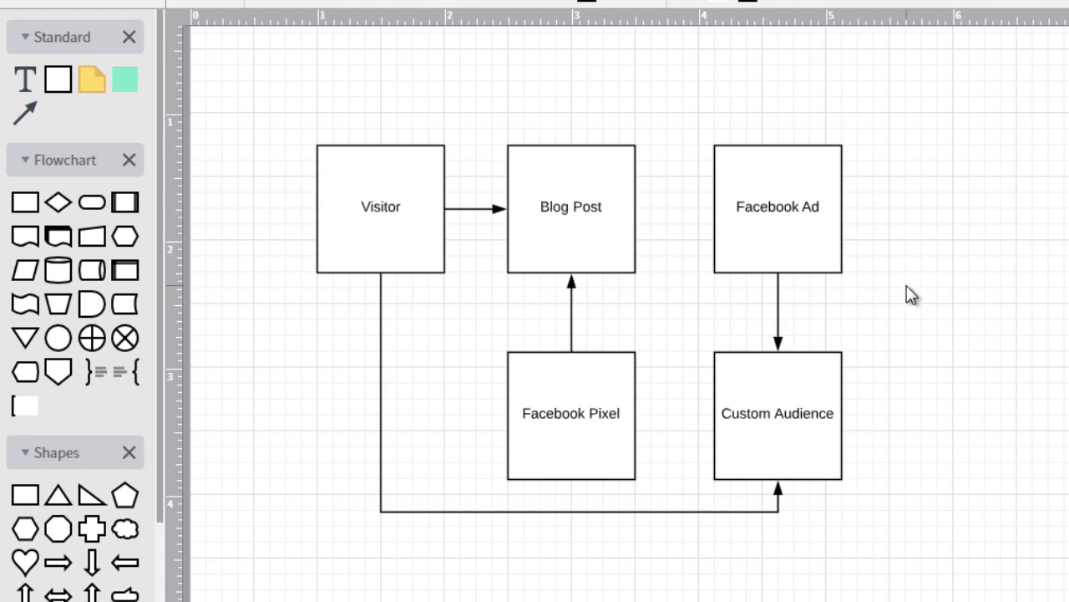
{"action": "left_click", "coordinate": [607, 394]}
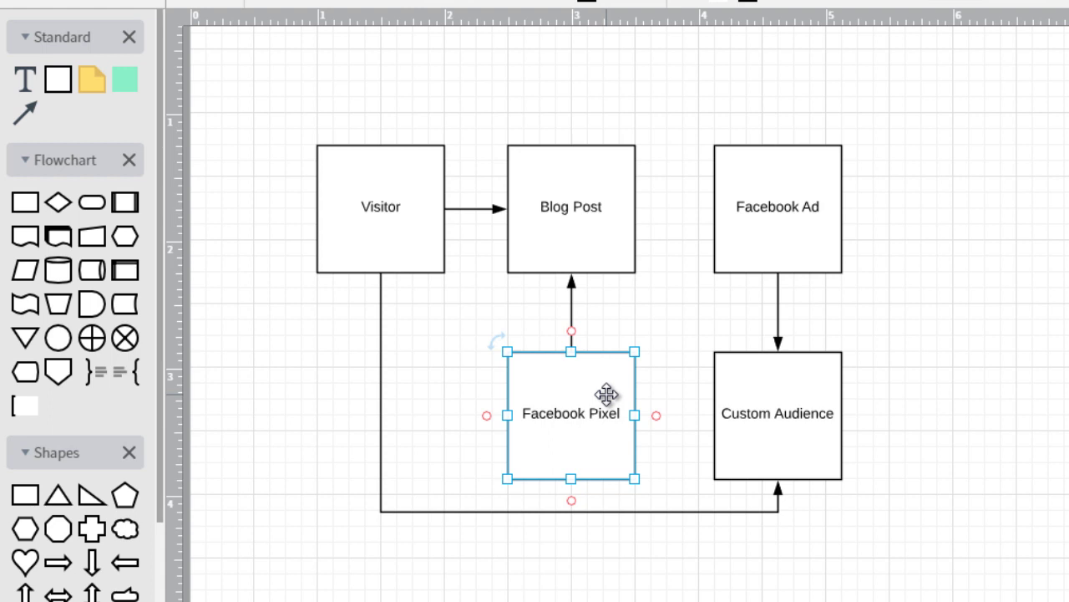